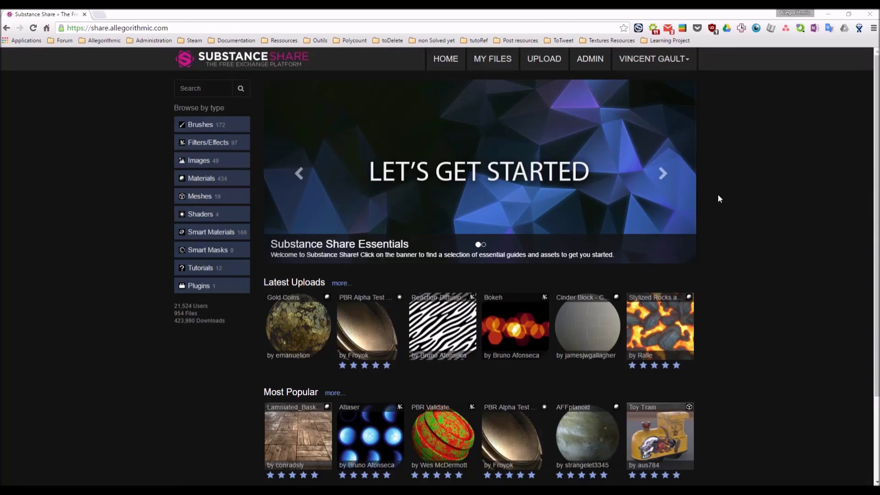
Minimize Chrome to reveal the Grass Generator graph in Substance Designer
click(829, 13)
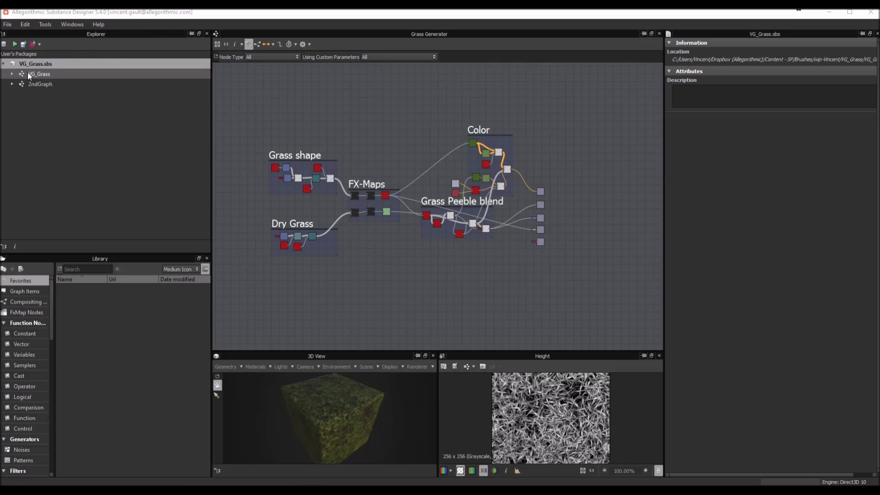
Select VG_Grass in the Explorer and look over the Grass shape, Dry Grass and FX-Maps frames
click(42, 74)
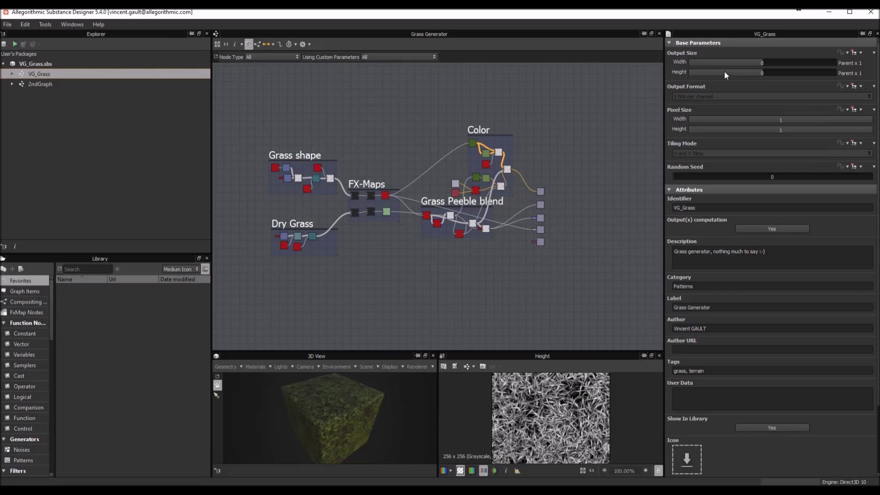
scroll(388, 173, up, 5)
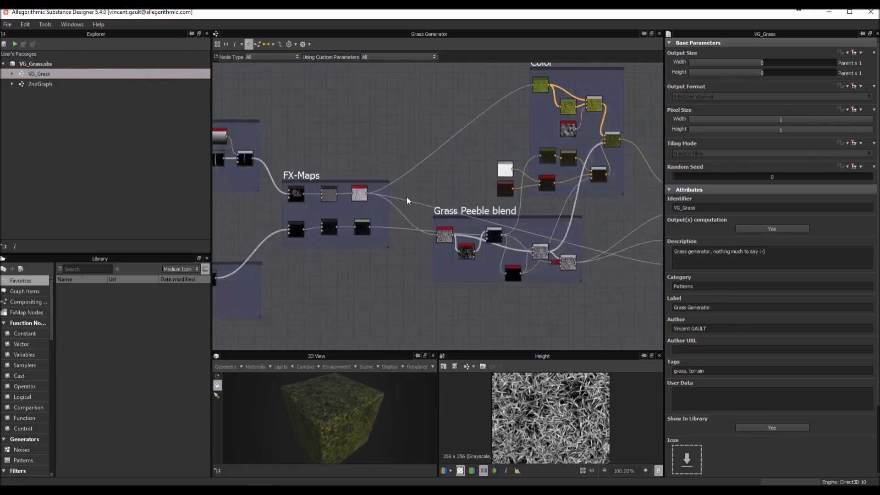
scroll(335, 142, down, 3)
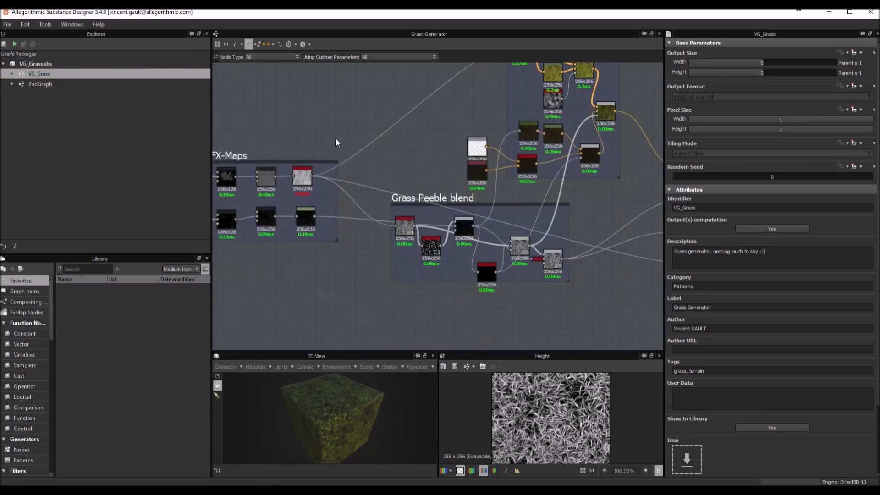
middle_drag(275, 126, 510, 116)
scroll(589, 119, up, 2)
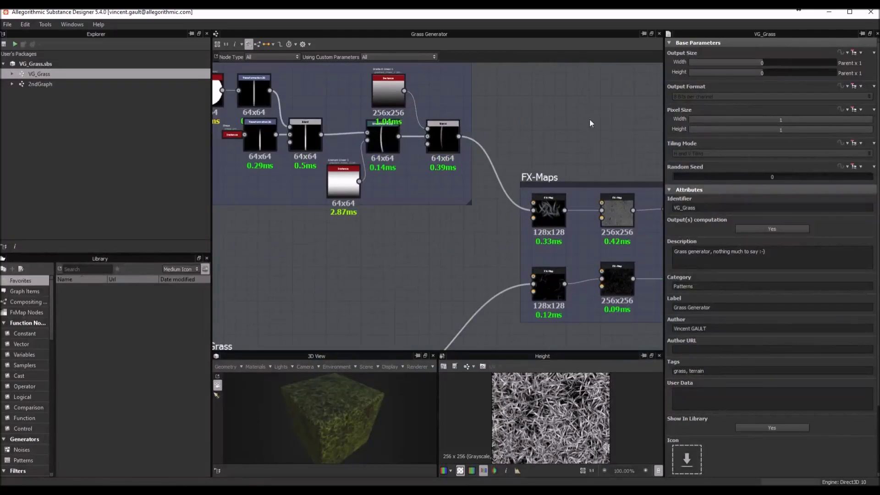
middle_drag(589, 119, 556, 87)
scroll(577, 172, down, 4)
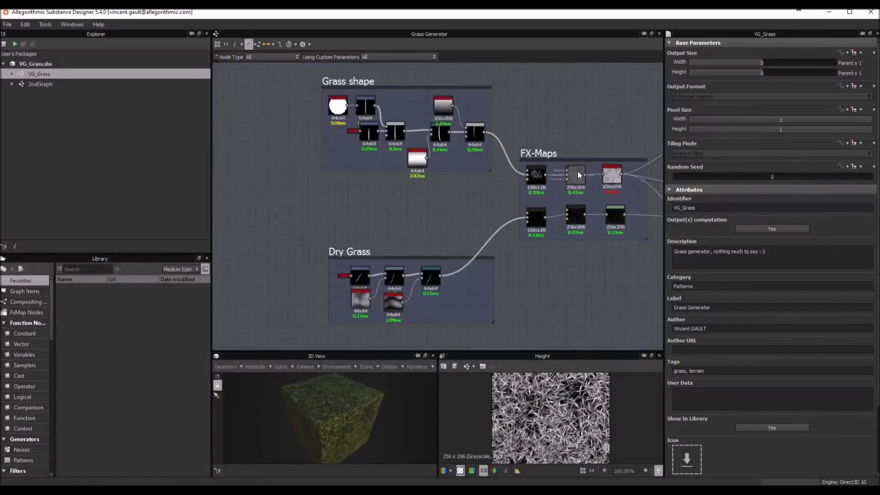
scroll(603, 153, up, 1)
Pan across the output nodes and the Color and Grass Peeble blend frames
middle_drag(603, 153, 291, 130)
scroll(573, 158, up, 3)
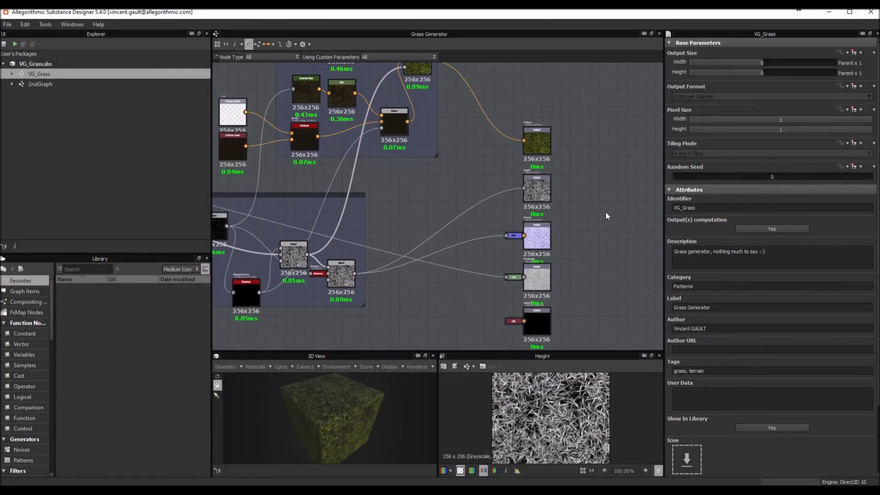
middle_drag(606, 210, 577, 174)
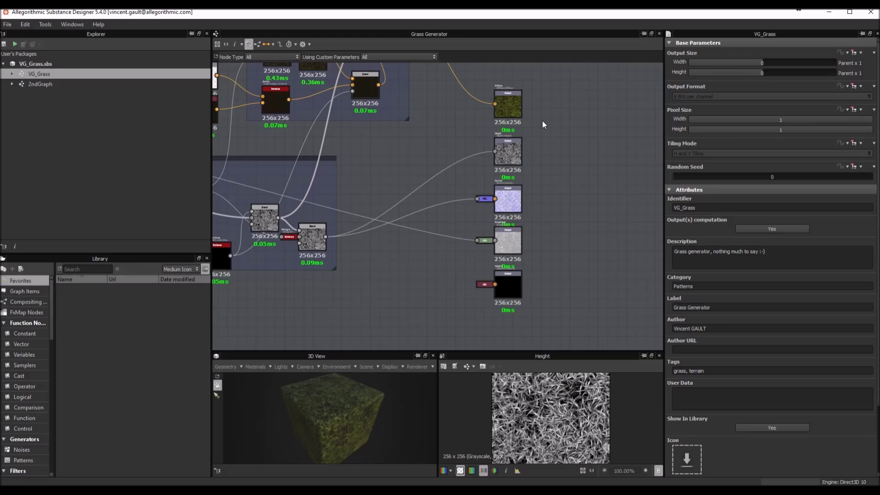
scroll(527, 127, down, 5)
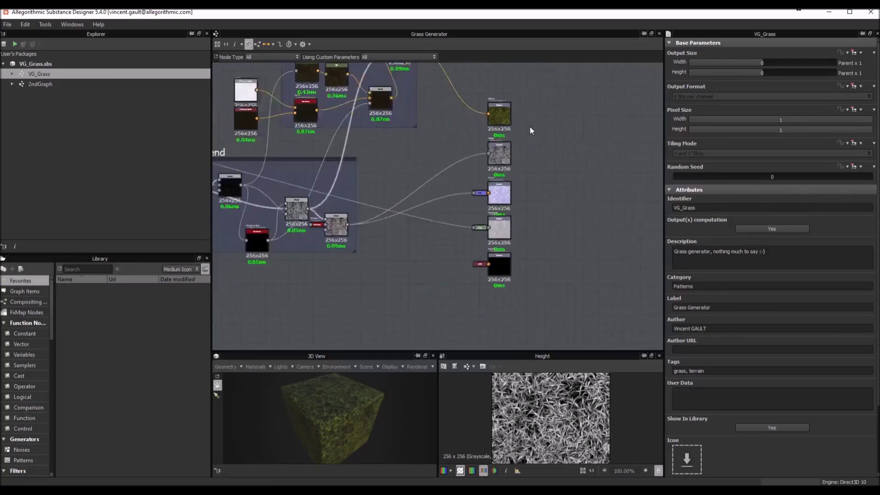
scroll(531, 129, down, 2)
middle_drag(546, 122, 476, 149)
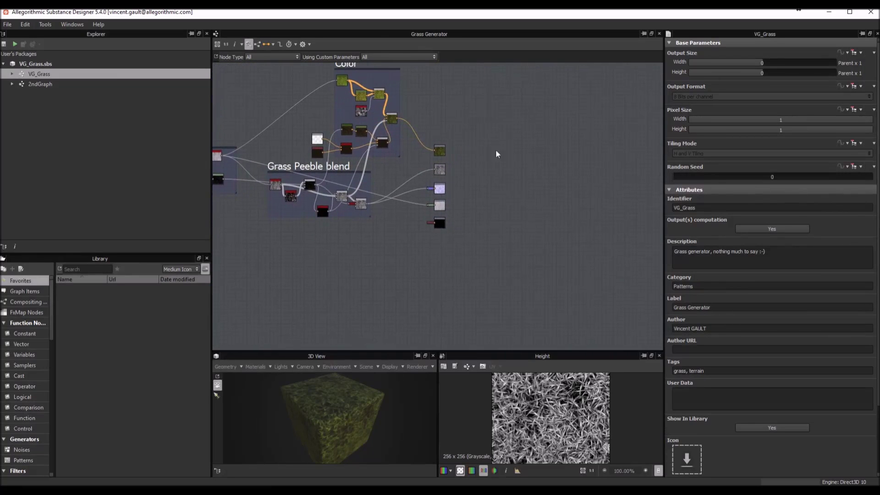
scroll(384, 156, up, 4)
scroll(529, 185, down, 4)
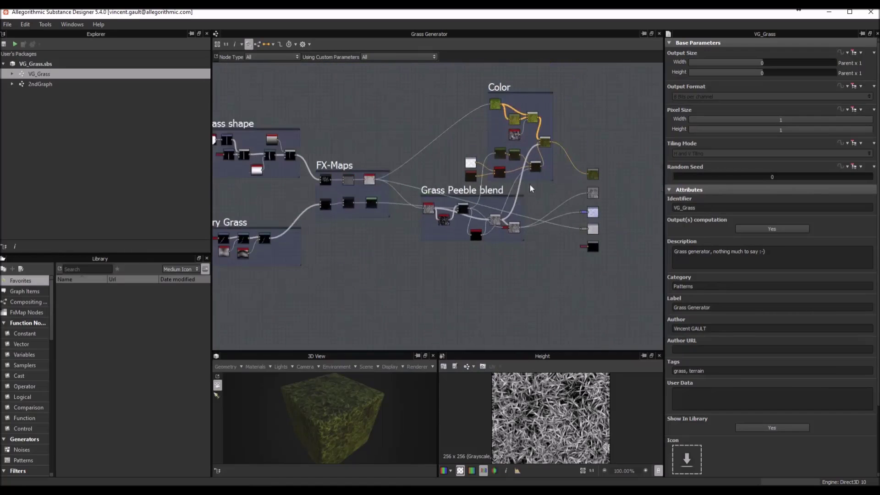
scroll(539, 188, up, 5)
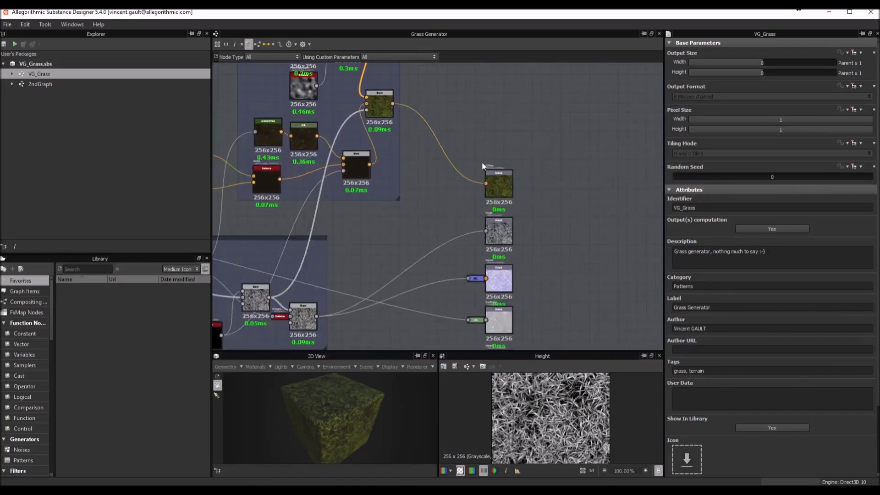
middle_drag(546, 121, 513, 108)
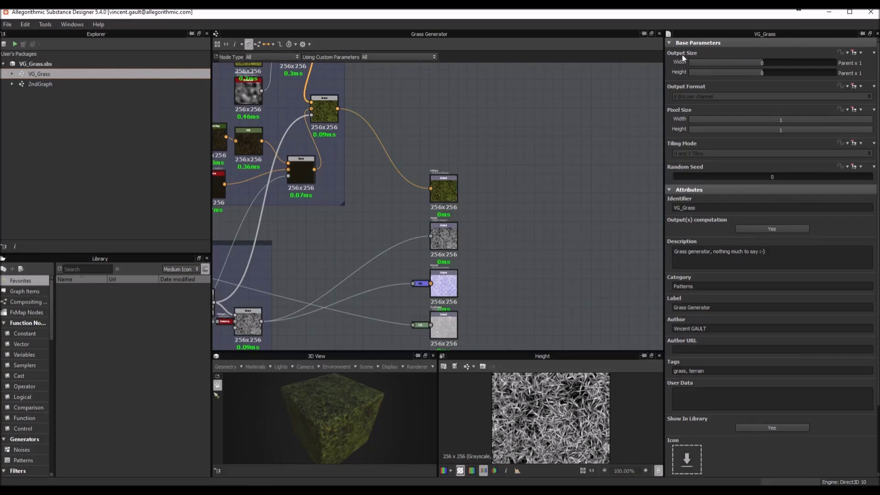
Set Output Size inheritance to Relative to Parent, keeping Parent x 1
click(855, 52)
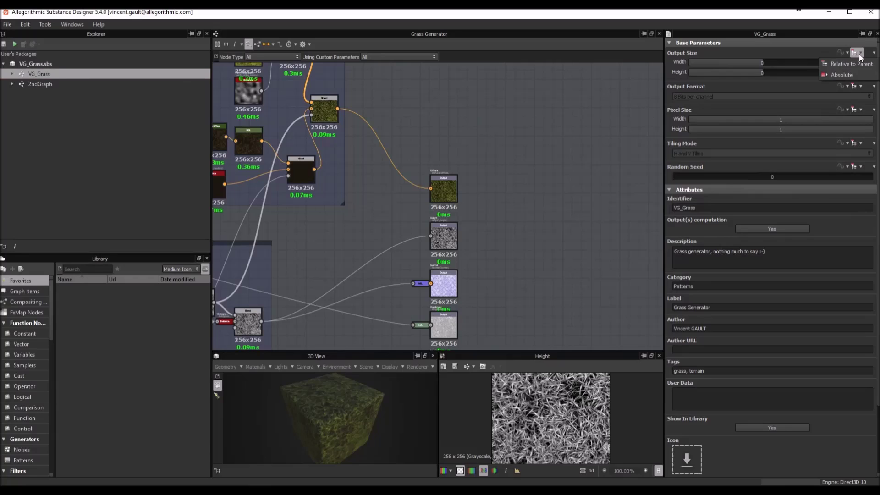
click(854, 65)
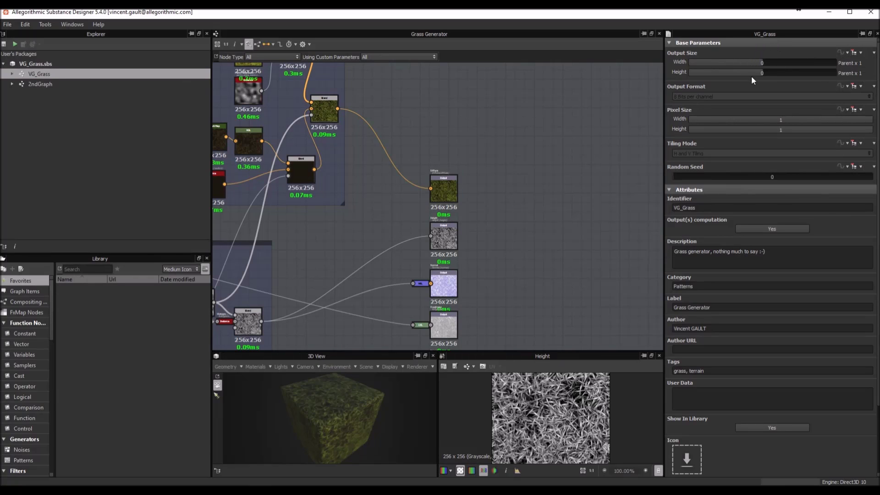
scroll(352, 163, down, 5)
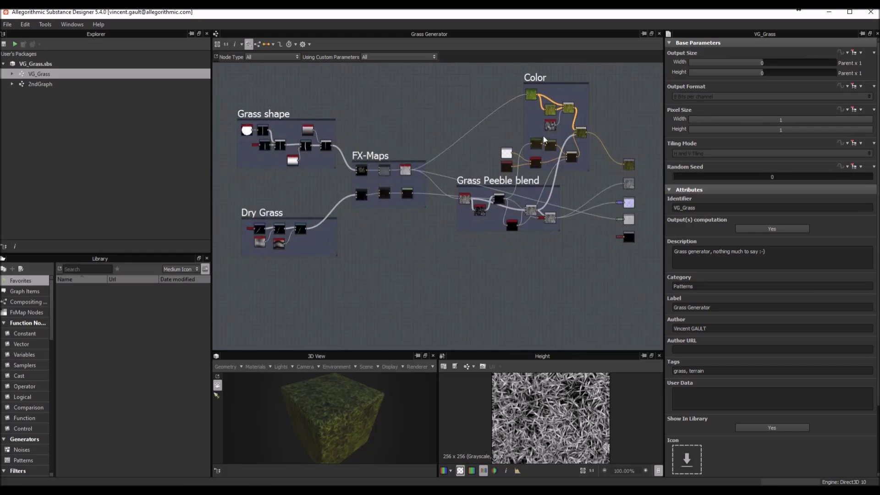
scroll(320, 125, up, 5)
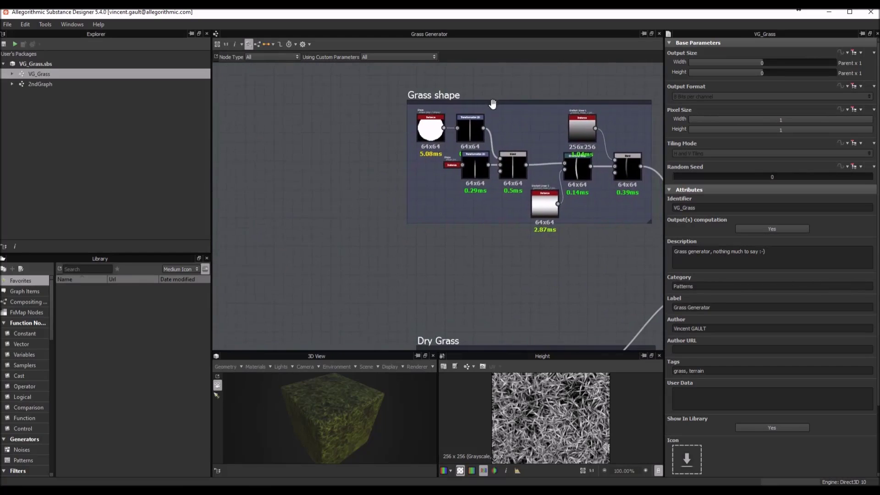
scroll(496, 133, down, 2)
middle_drag(593, 177, 416, 94)
scroll(502, 192, down, 1)
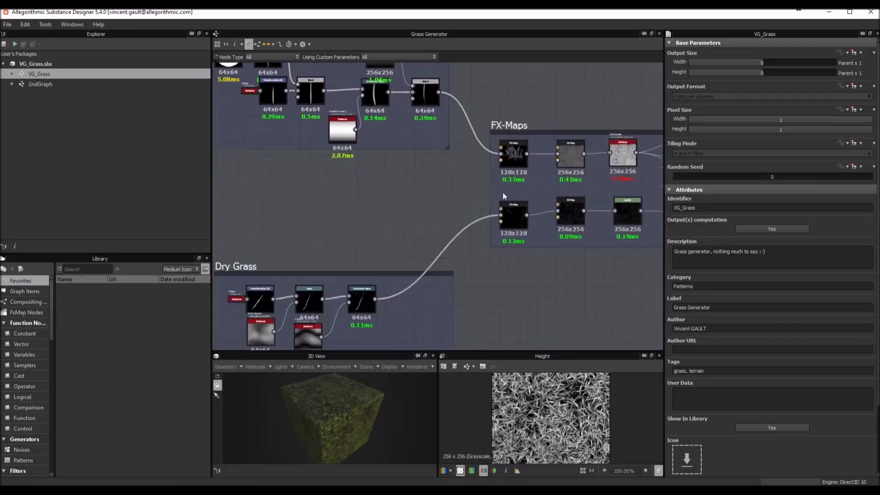
scroll(569, 194, up, 1)
middle_drag(569, 194, 432, 205)
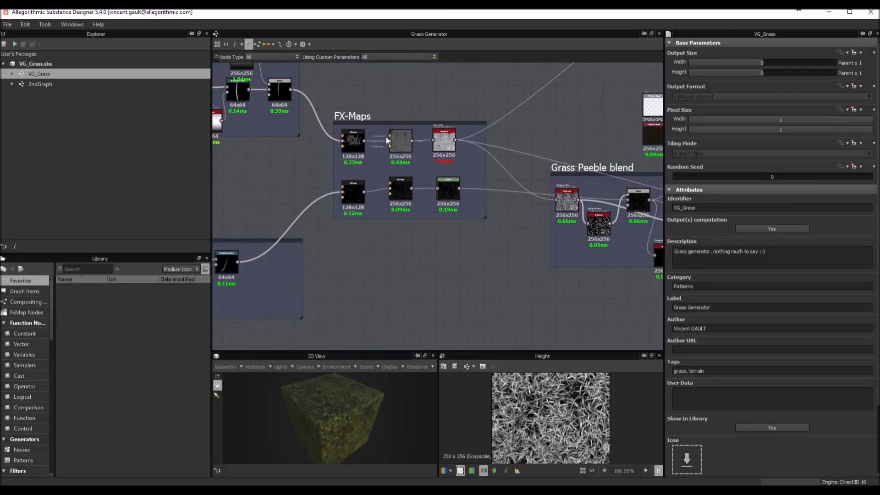
scroll(444, 147, up, 3)
middle_drag(444, 147, 347, 121)
middle_drag(637, 129, 452, 125)
scroll(452, 125, down, 1)
scroll(544, 109, down, 1)
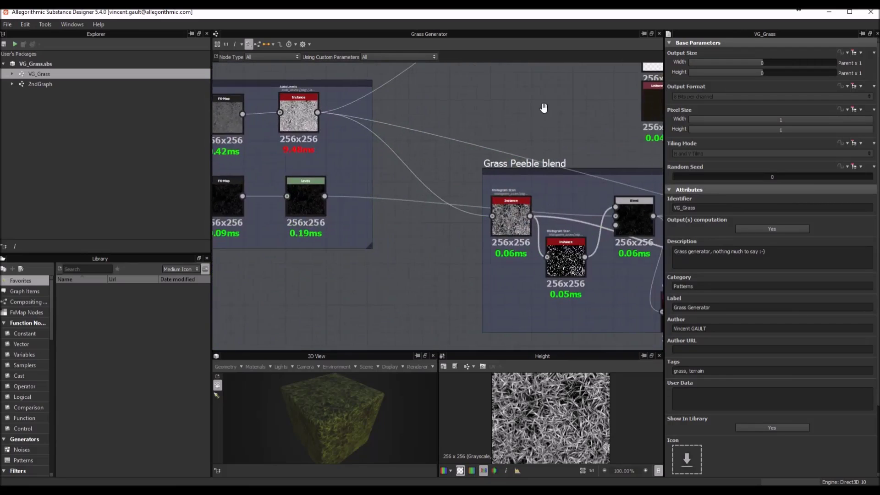
scroll(543, 108, down, 1)
middle_drag(544, 108, 391, 157)
middle_drag(579, 116, 435, 136)
scroll(434, 137, up, 2)
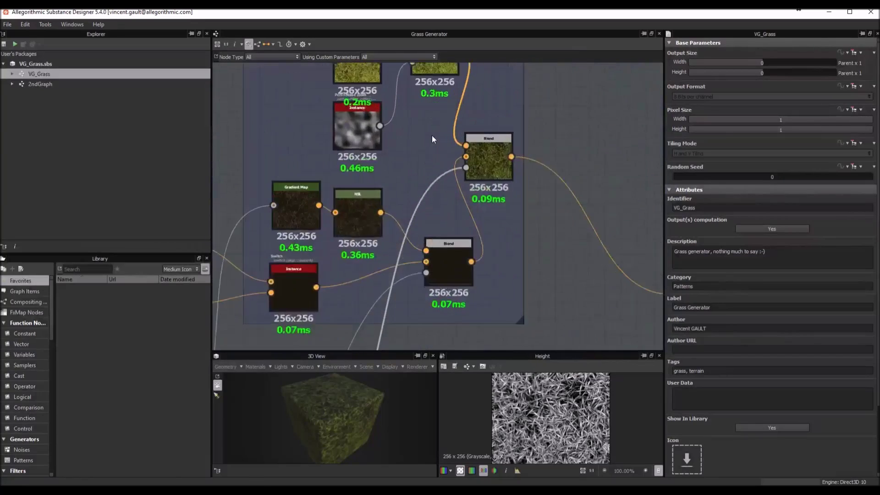
scroll(436, 147, down, 1)
scroll(367, 145, down, 1)
middle_drag(304, 133, 504, 138)
scroll(438, 166, up, 3)
scroll(605, 211, down, 3)
middle_drag(438, 167, 448, 145)
scroll(448, 145, up, 2)
middle_drag(571, 132, 441, 133)
scroll(409, 195, up, 3)
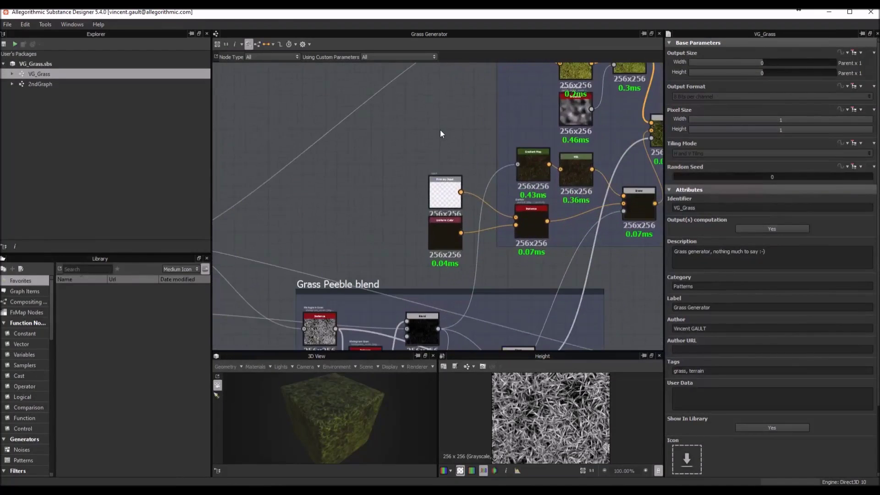
scroll(321, 121, down, 4)
Zoom into the Diffuse, Height, Normal and Roughness outputs and select the Height output node
middle_drag(342, 119, 480, 152)
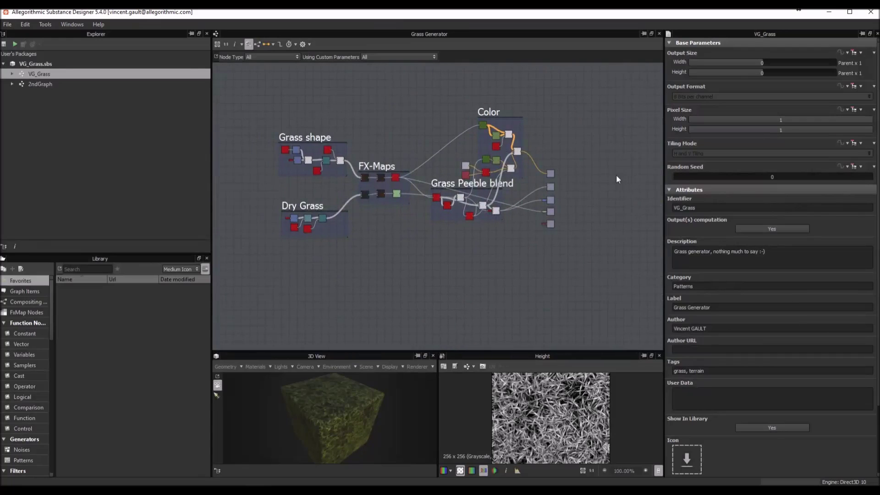
scroll(617, 177, up, 5)
scroll(490, 174, up, 6)
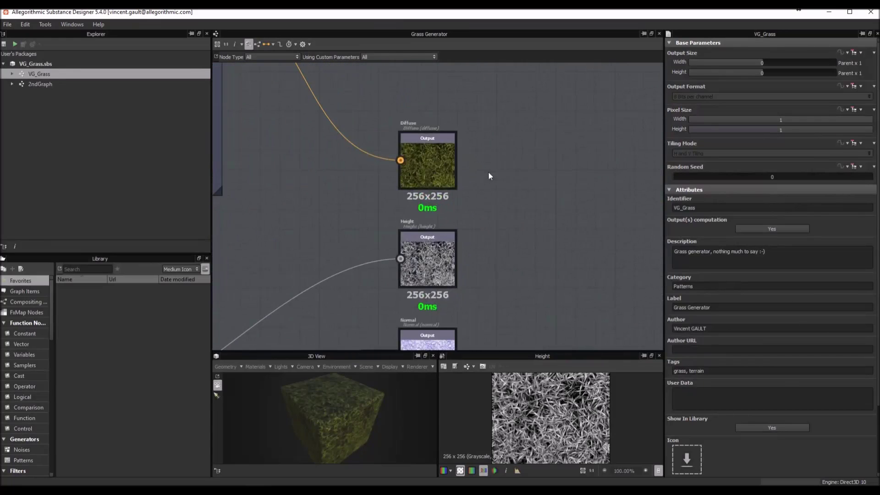
scroll(475, 183, down, 2)
middle_drag(475, 171, 570, 291)
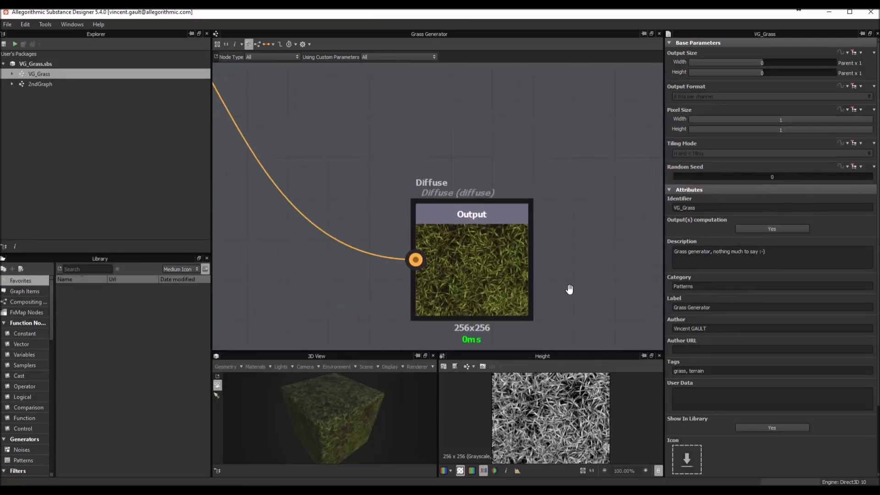
middle_drag(571, 257, 556, 186)
scroll(558, 192, down, 2)
middle_drag(591, 346, 567, 157)
scroll(572, 167, down, 1)
click(493, 110)
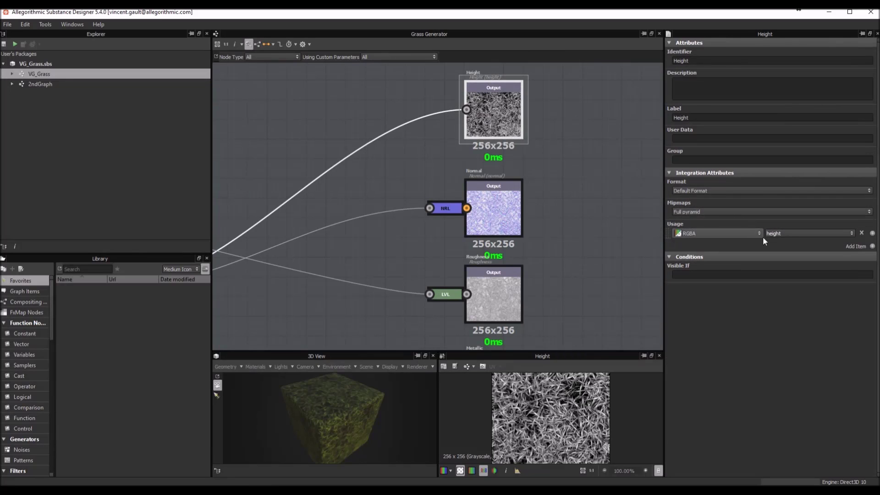
scroll(543, 151, down, 2)
middle_drag(549, 145, 532, 162)
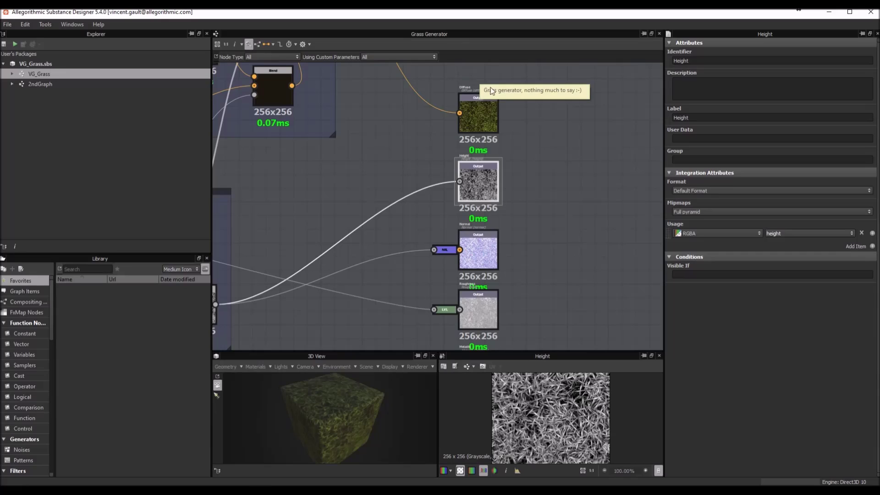
Check the Diffuse output's usage, fit the whole graph in view, and reselect VG_Grass
click(481, 117)
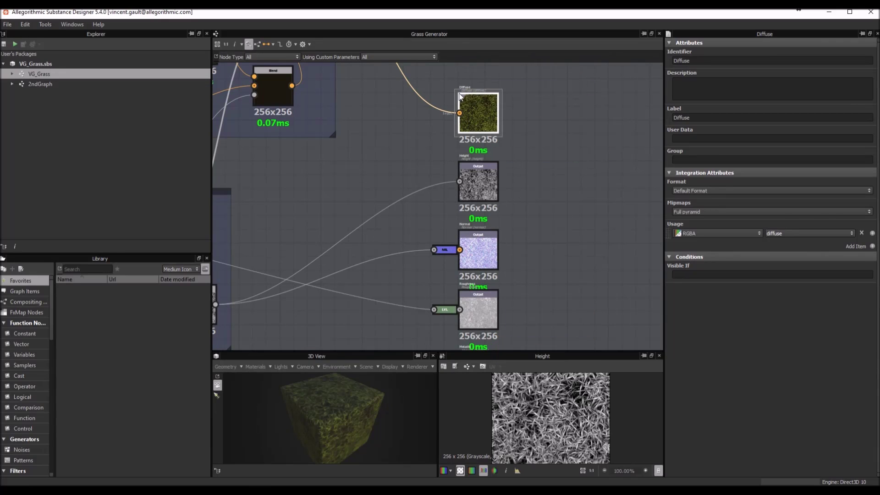
scroll(346, 129, down, 2)
middle_drag(346, 129, 496, 202)
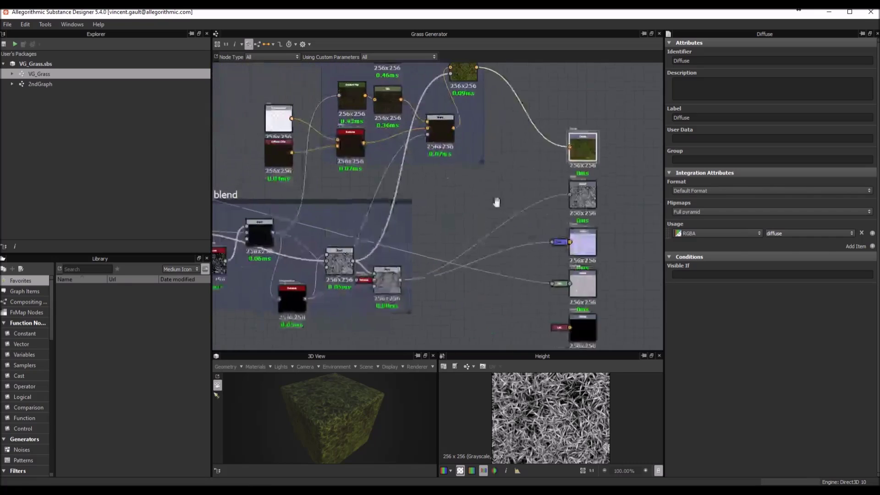
scroll(496, 202, down, 3)
scroll(403, 153, down, 2)
middle_drag(441, 177, 387, 137)
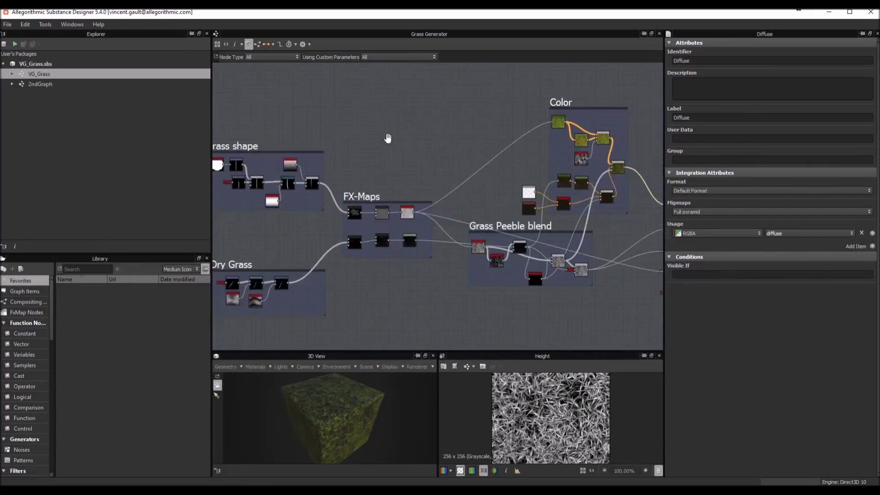
scroll(387, 137, down, 1)
middle_drag(493, 114, 400, 107)
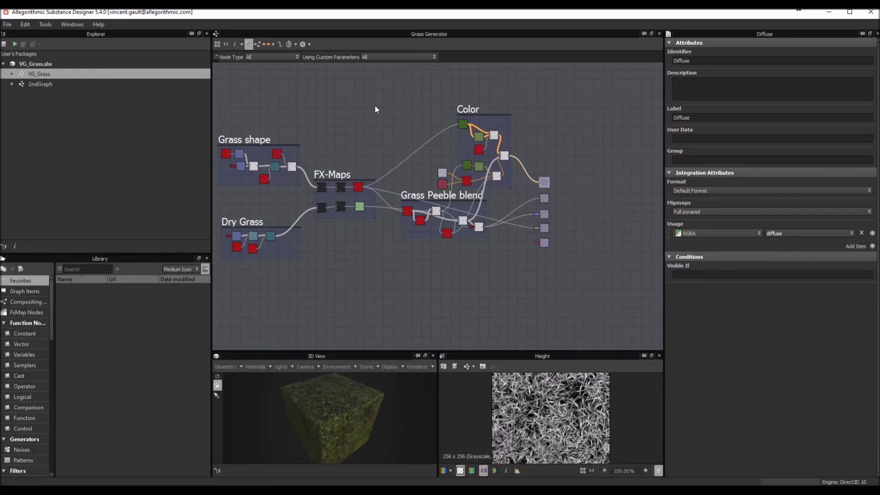
click(37, 77)
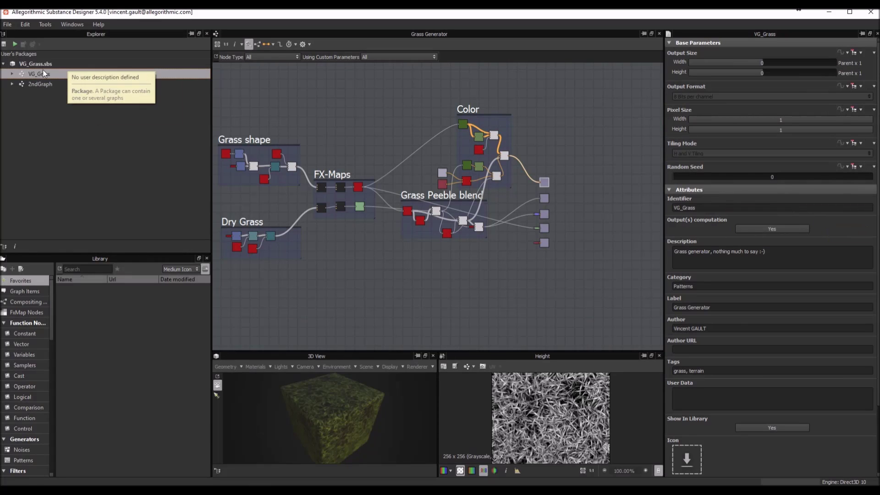
Set 2ndGraph's Output(s) computation to No, then review the VG_Grass and package attributes
double_click(41, 84)
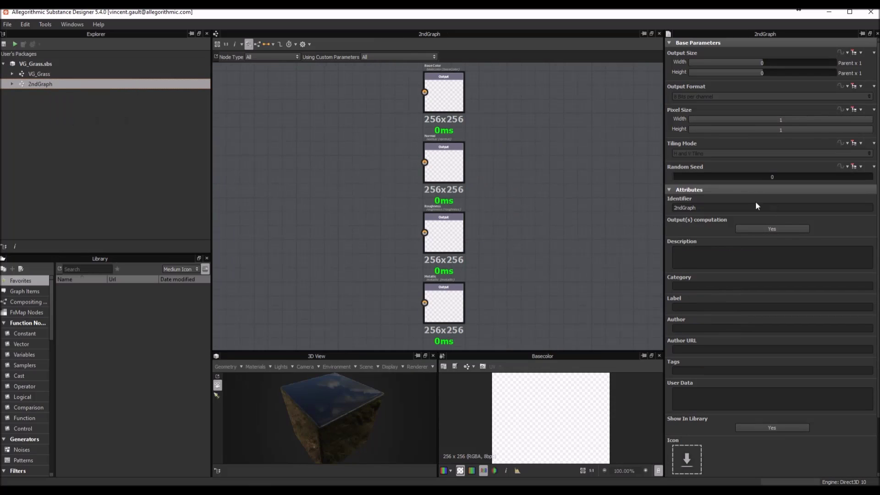
click(791, 232)
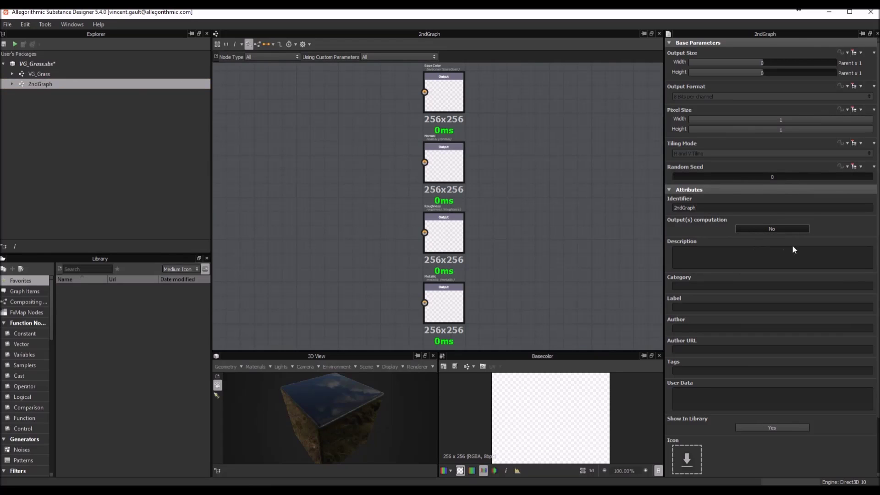
double_click(53, 74)
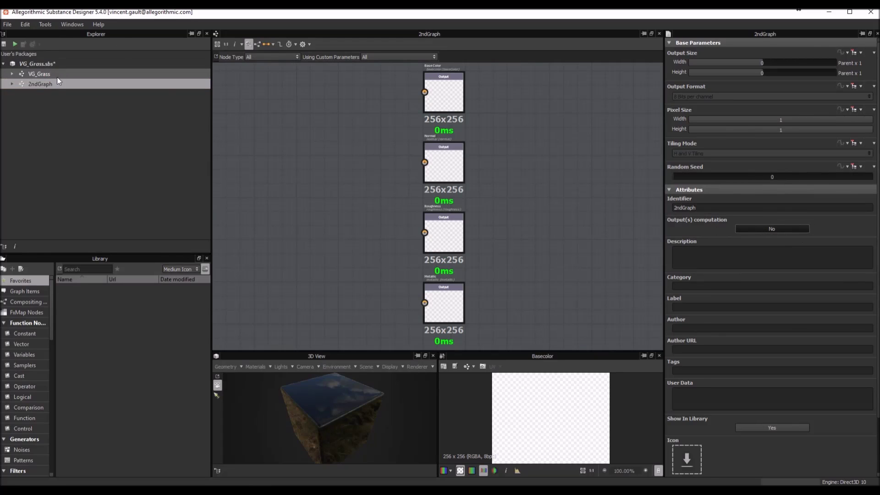
double_click(45, 84)
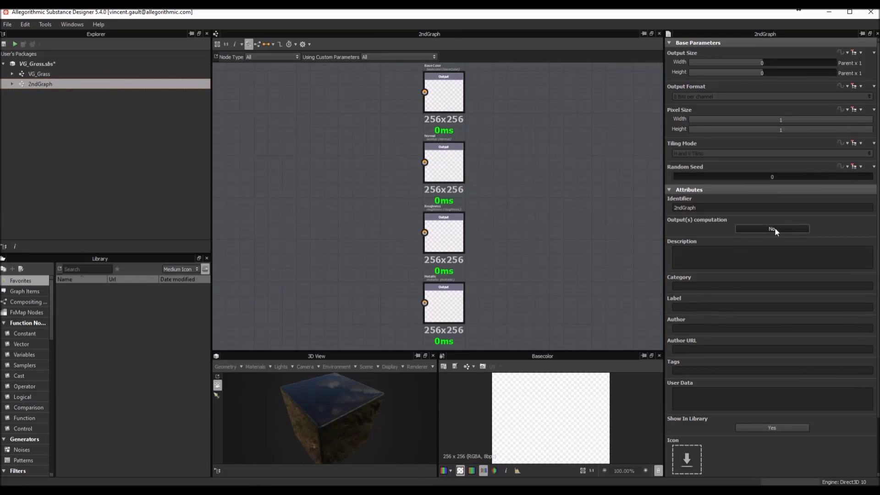
click(32, 73)
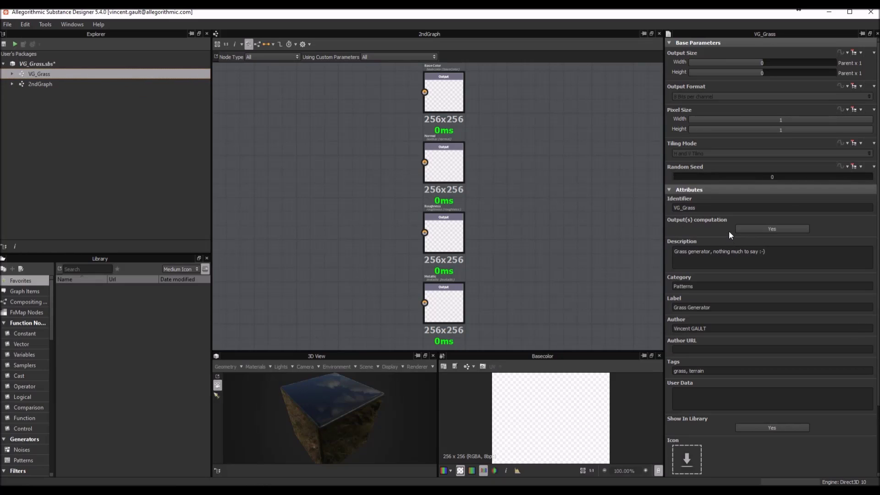
click(47, 65)
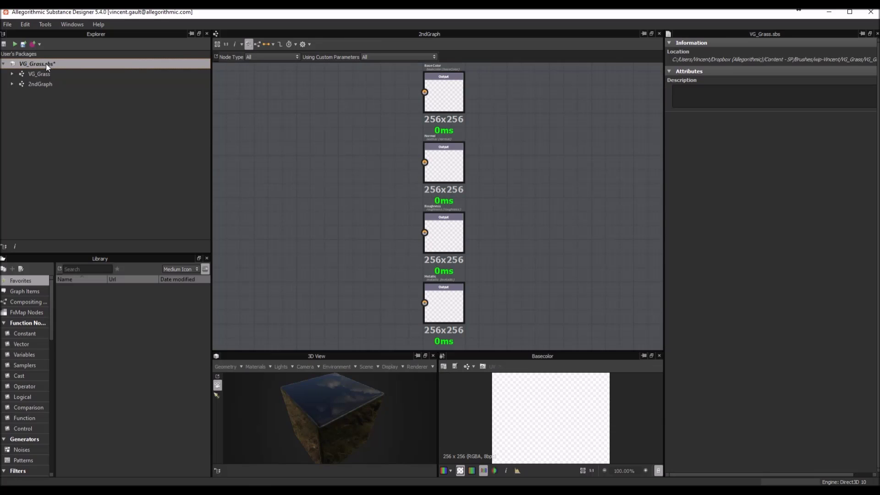
right_click(46, 65)
click(21, 102)
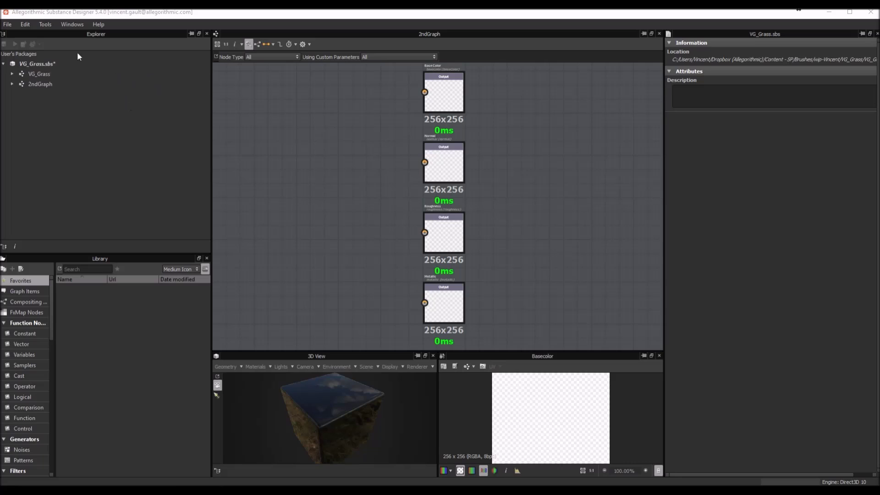
click(34, 63)
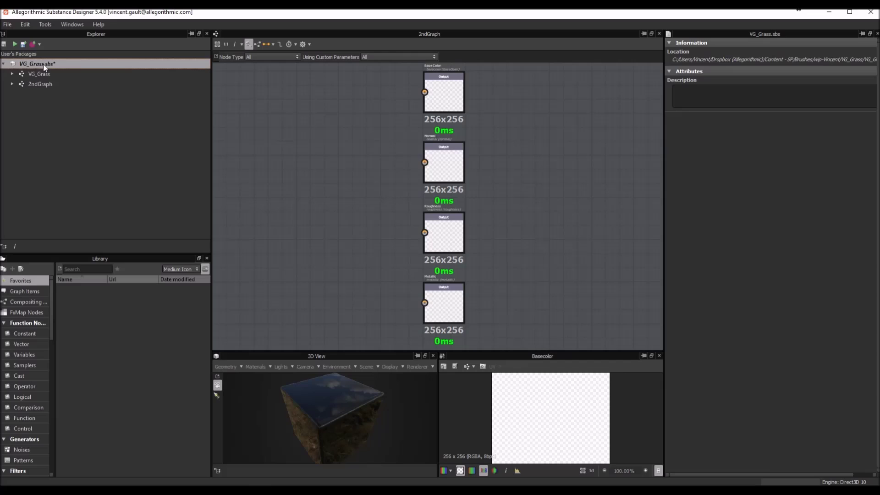
right_click(43, 64)
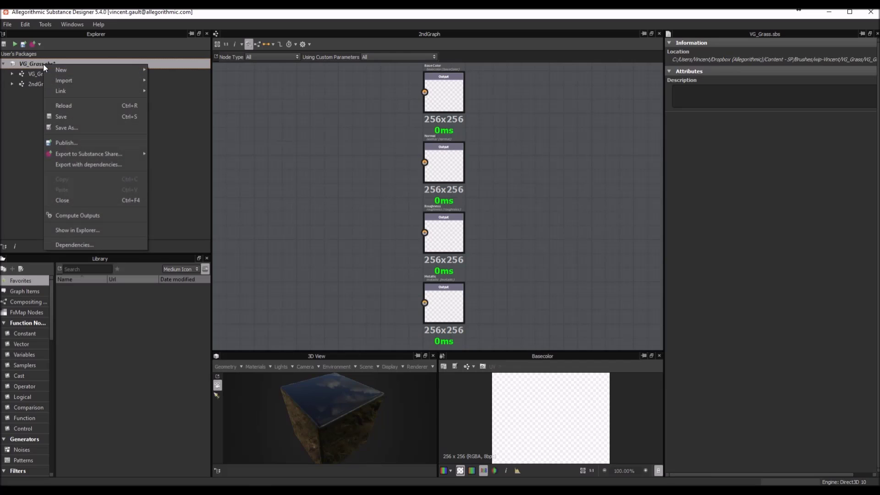
click(78, 164)
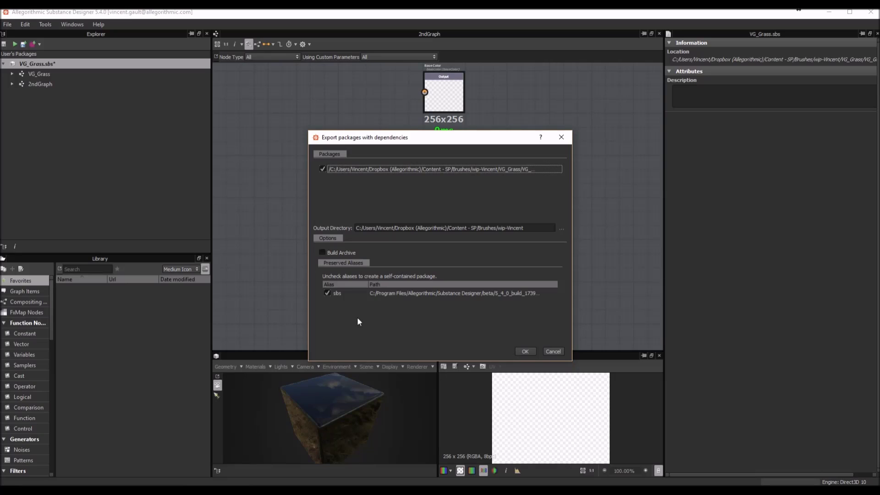
click(562, 138)
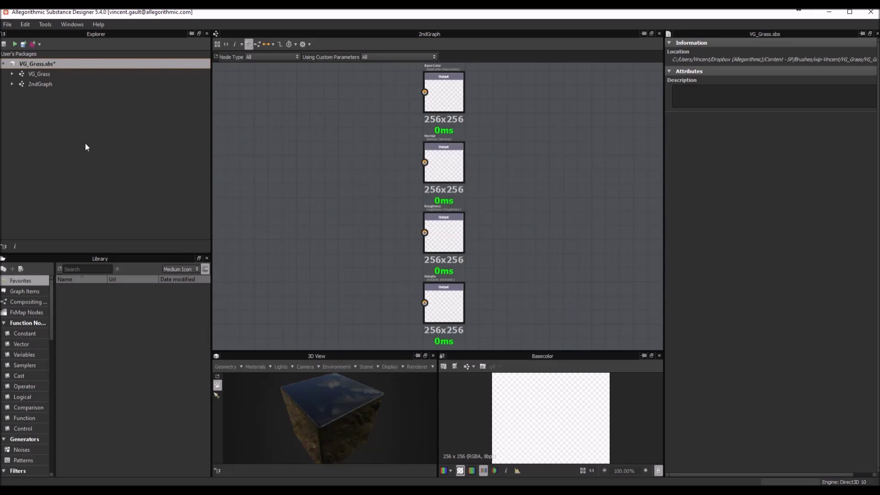
Export VG_Grass to Substance Share as Sbsar + Sbs, accepting the publish options
click(40, 43)
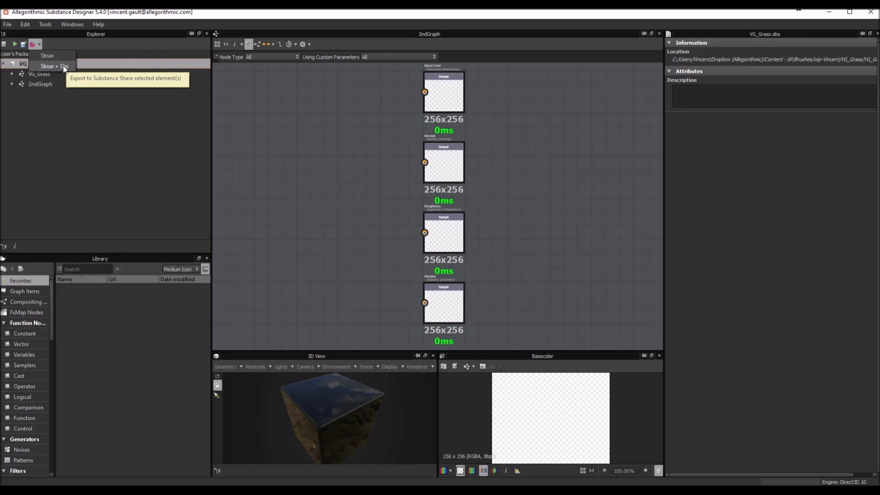
click(64, 68)
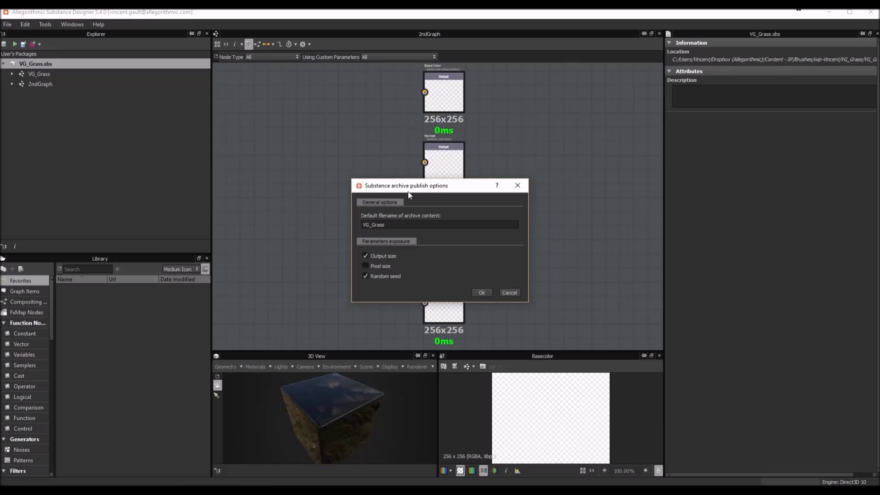
drag(408, 190, 353, 152)
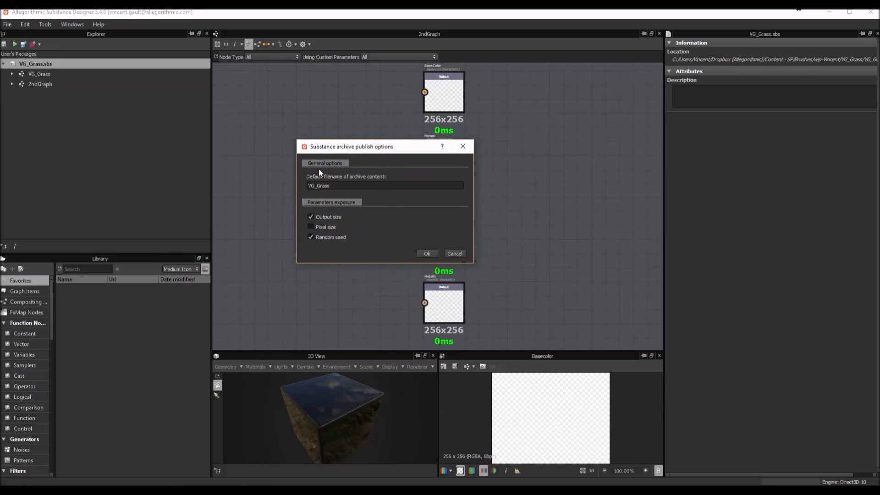
click(426, 253)
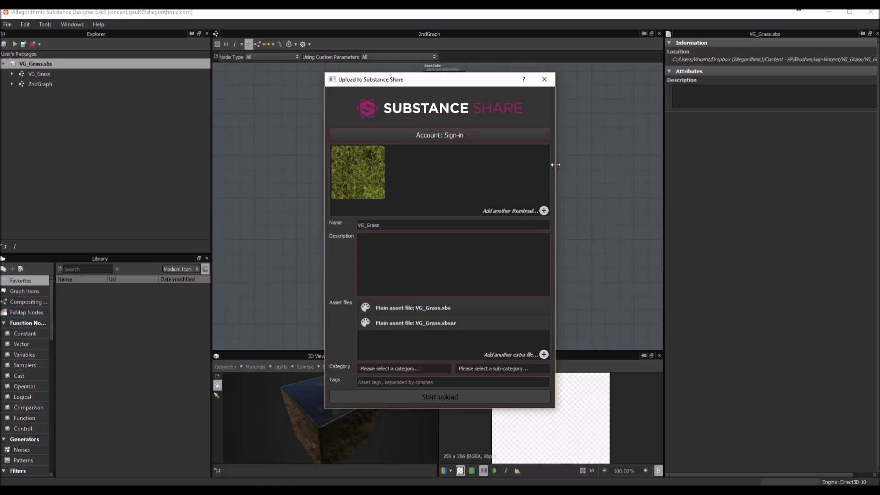
drag(460, 84, 480, 80)
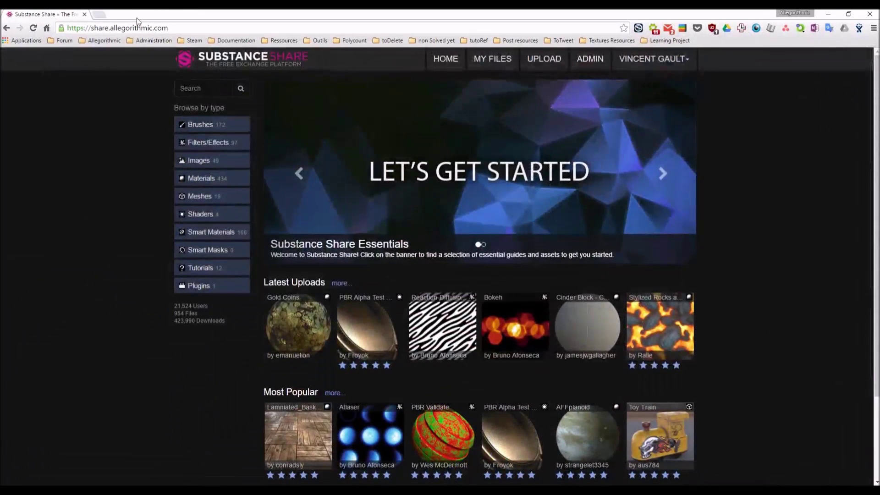
Browse the Materials library and the Particle Board Wood page, then minimize the browser
click(202, 180)
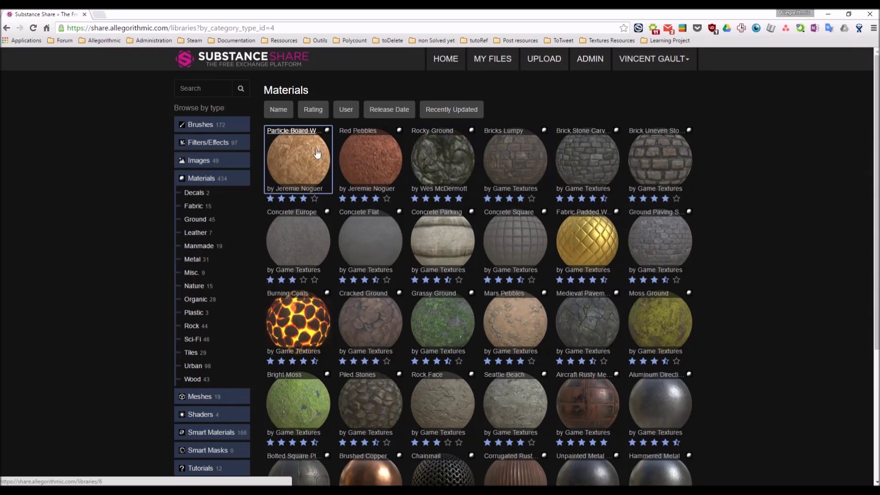
click(298, 155)
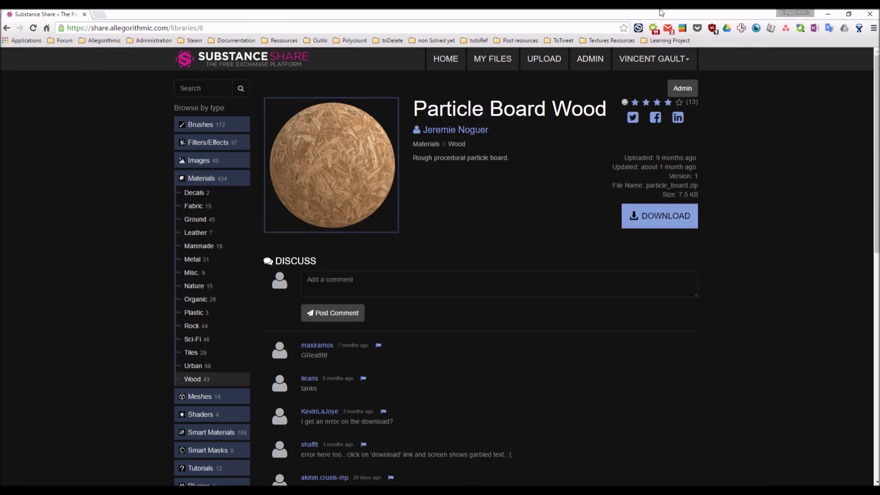
key(alt+Left)
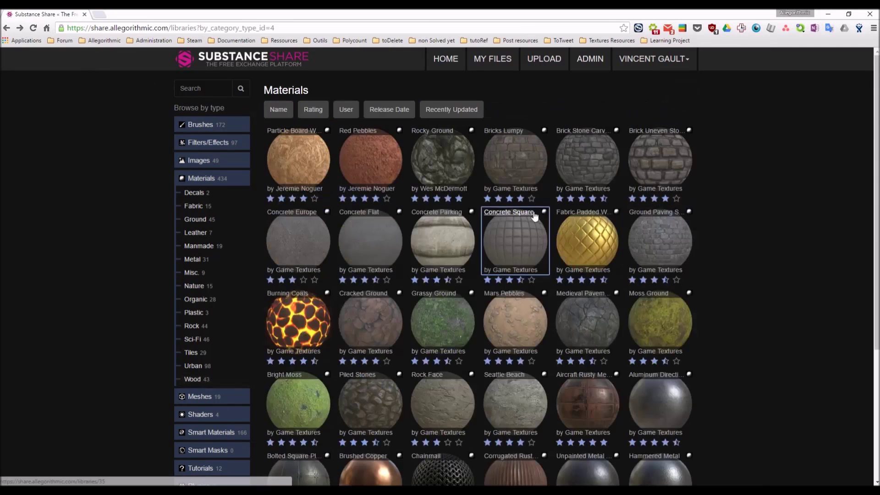
click(824, 14)
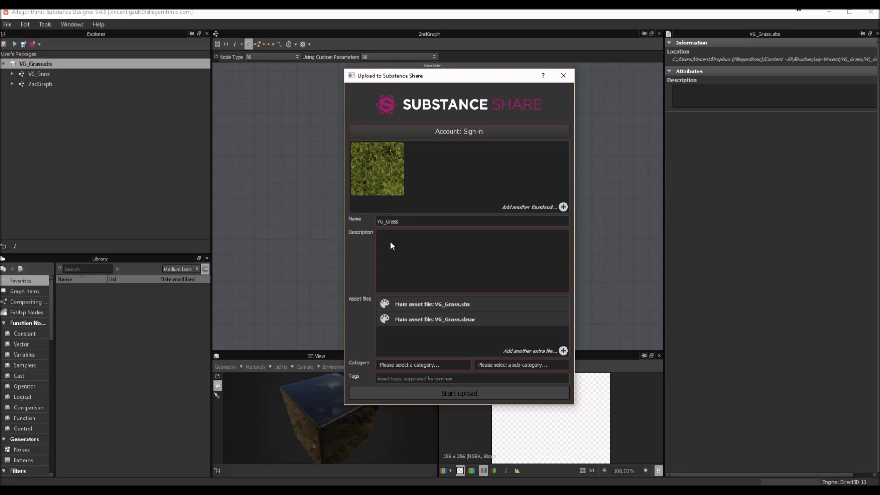
Look through the upload Category and sub-category lists, then close the dialog without uploading
click(416, 365)
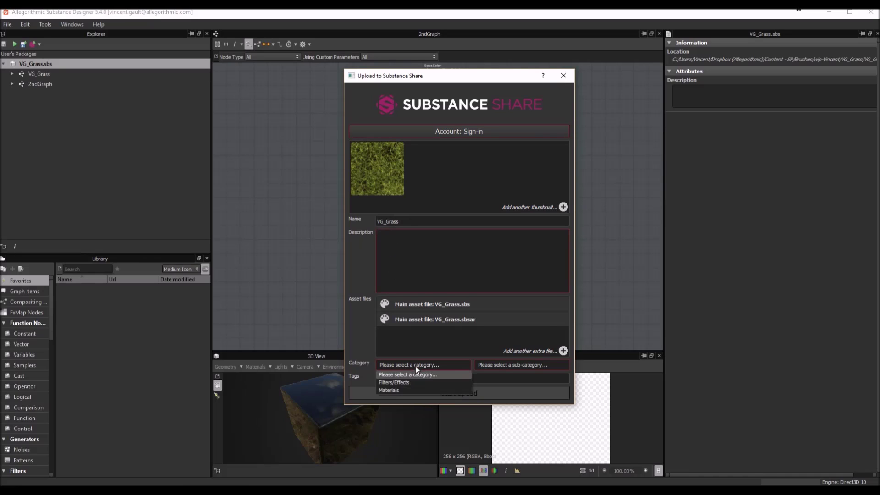
click(501, 365)
click(501, 365)
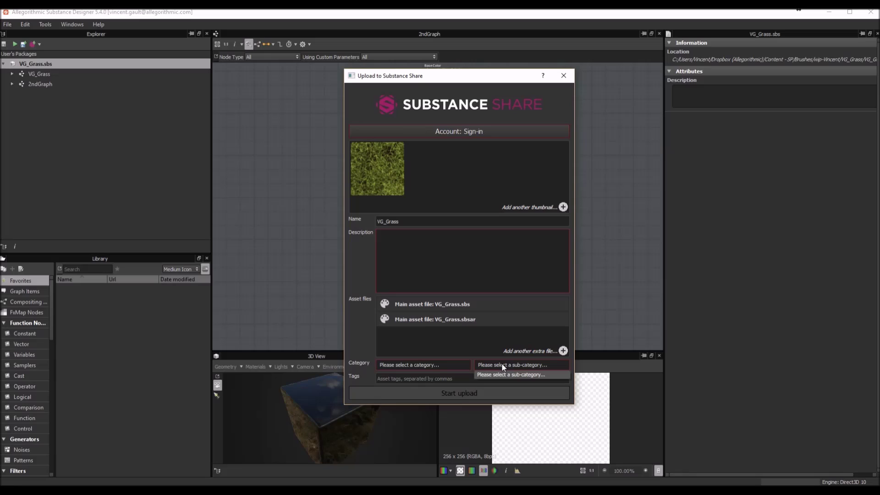
click(435, 347)
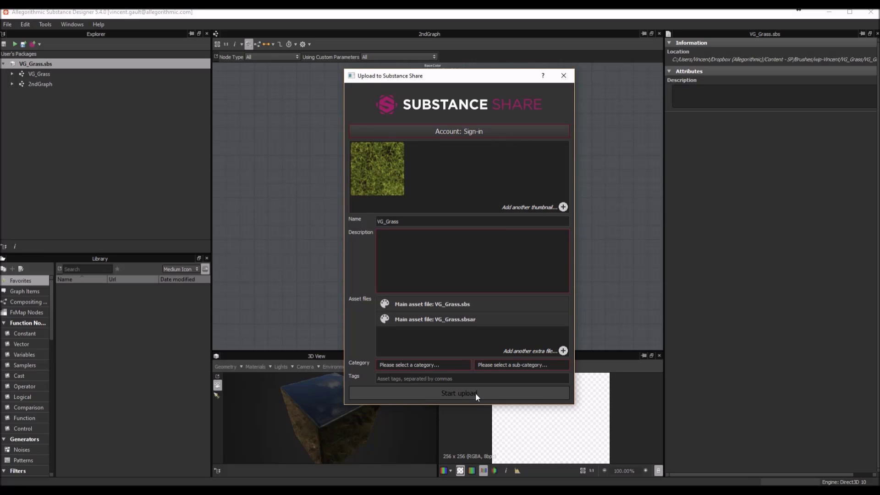
click(563, 75)
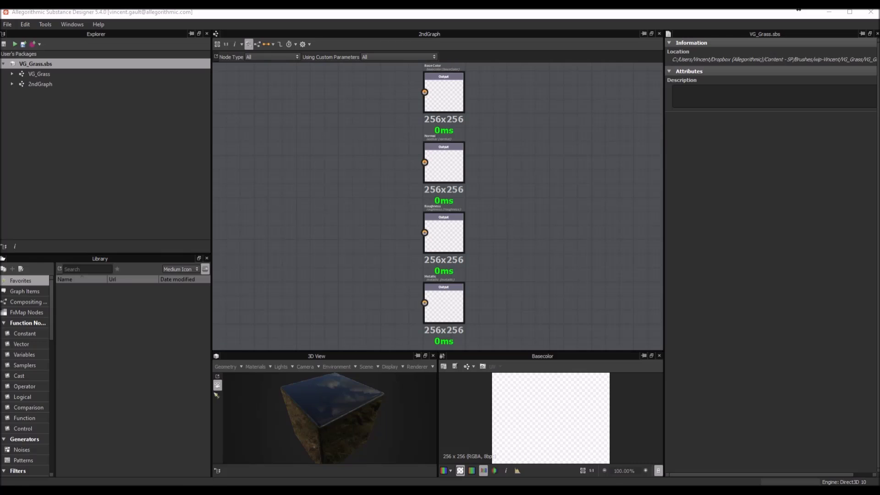
Switch to Substance Share, look over the empty Asset Details upload form, then minimize the browser
key(alt+Tab)
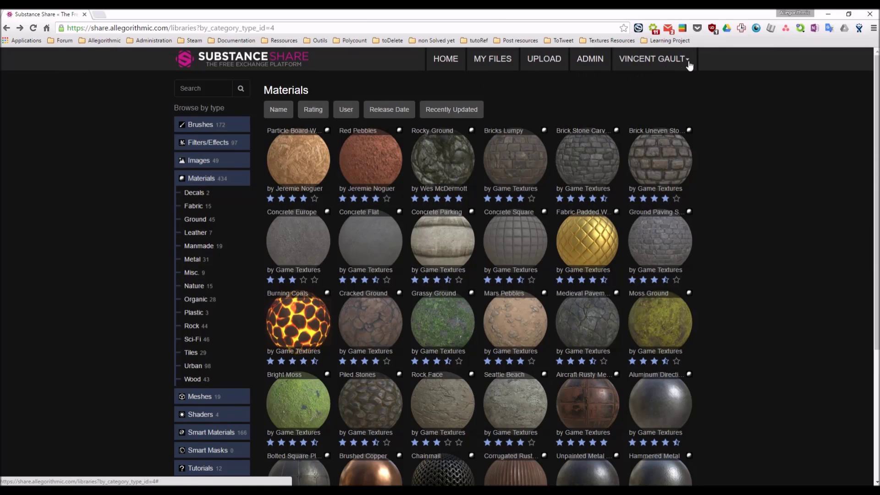
click(540, 65)
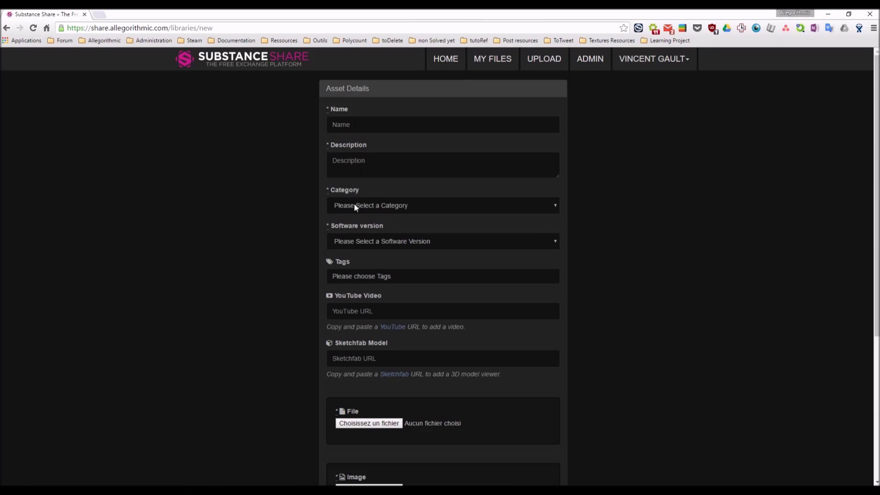
click(337, 315)
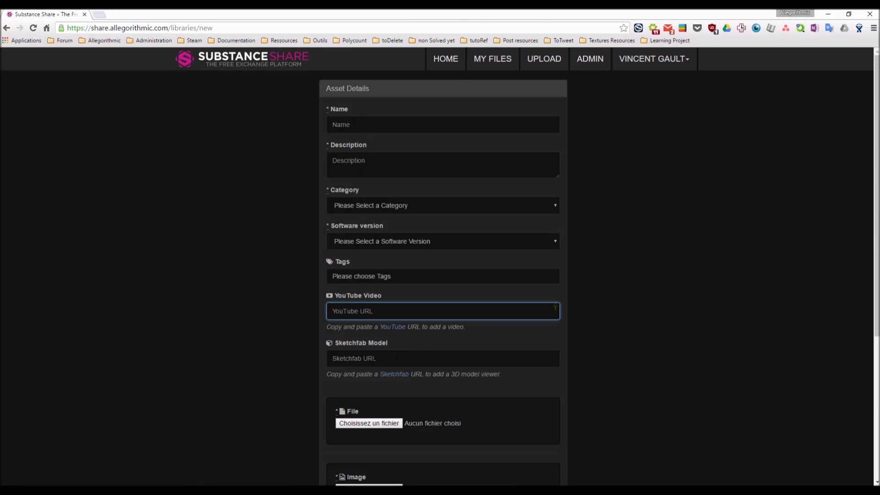
key(Tab)
scroll(415, 331, down, 3)
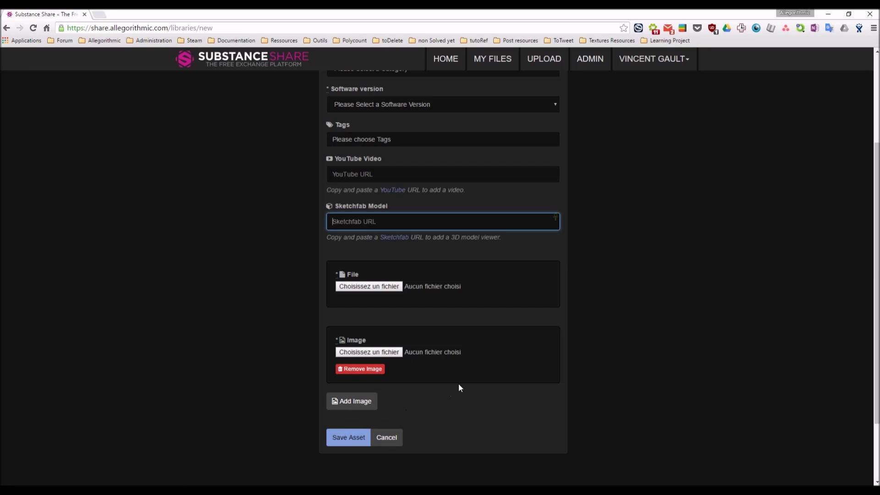
scroll(460, 385, up, 3)
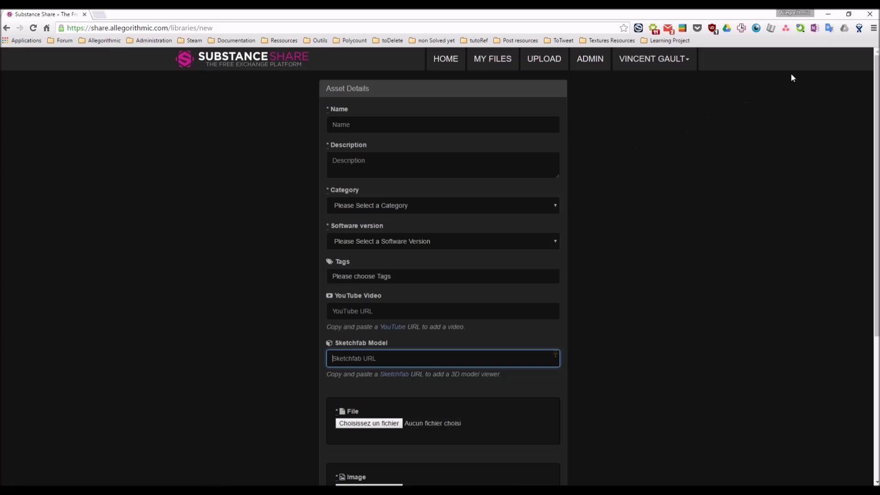
click(827, 14)
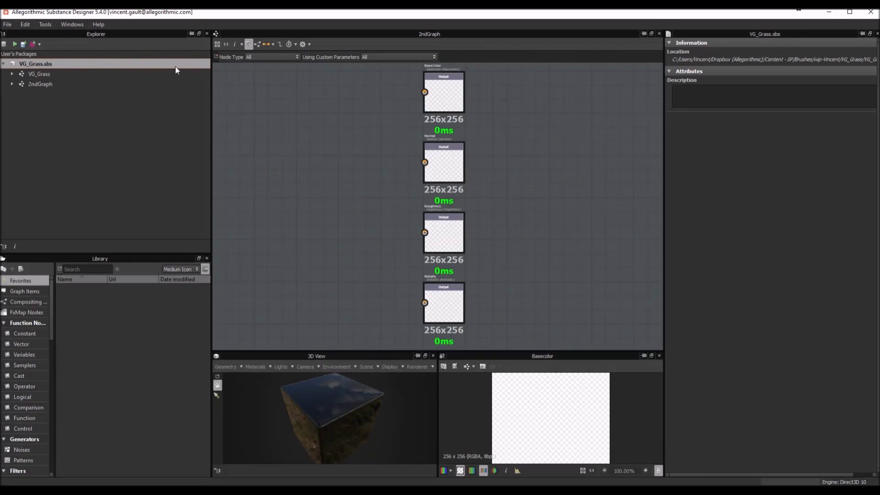